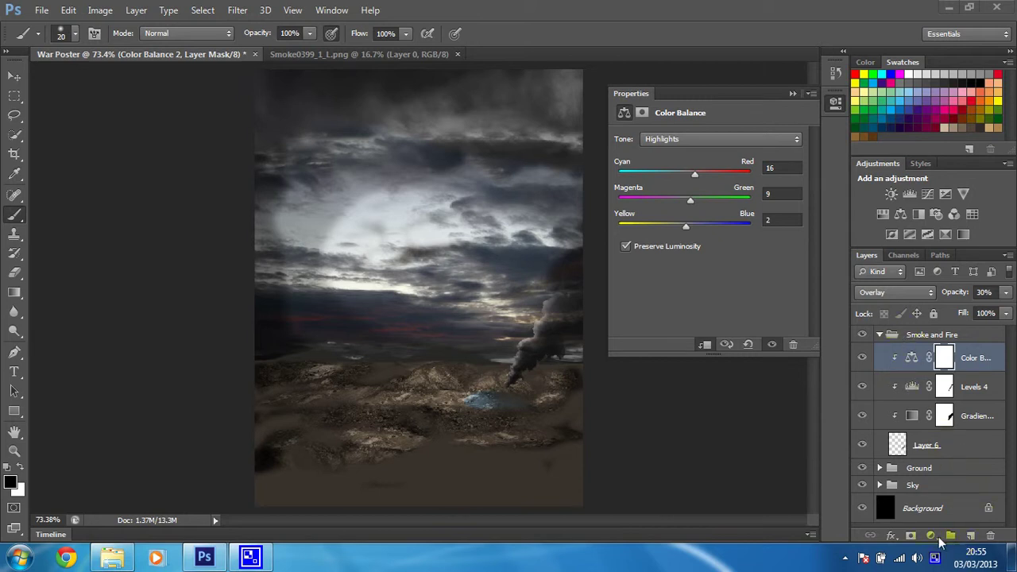
# Add empty Layer 7 above the Color Balance layer in the Smoke and Fire group
pyautogui.click(970, 536)
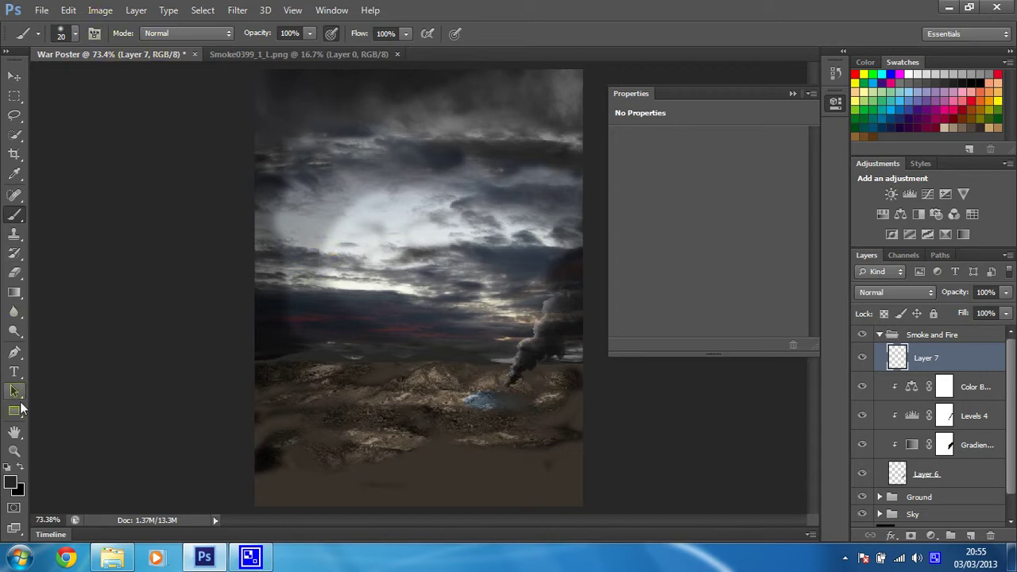
# Set the foreground colour to orange, hex be6600
pyautogui.click(12, 485)
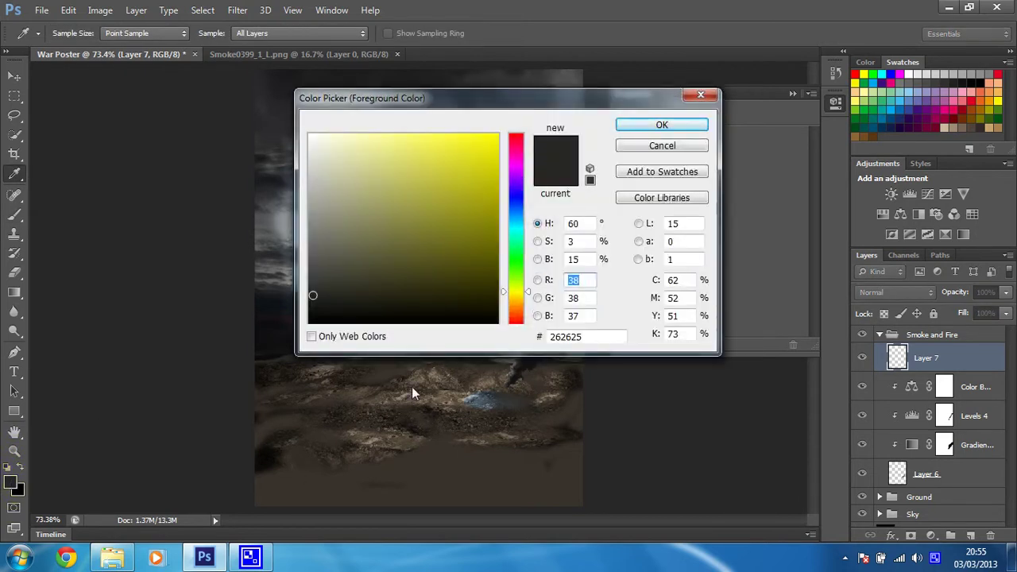
pyautogui.click(593, 337)
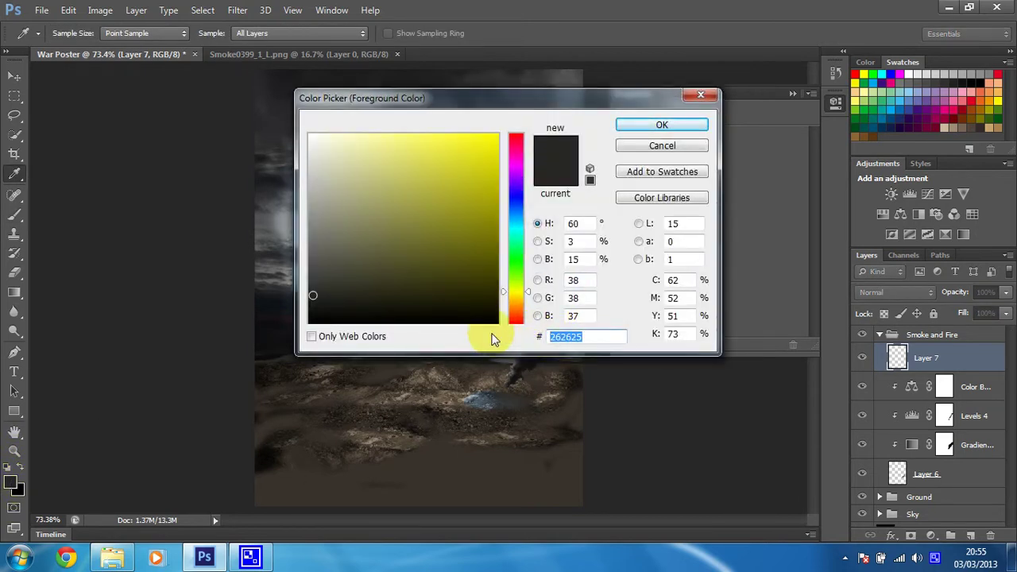
pyautogui.write('be')
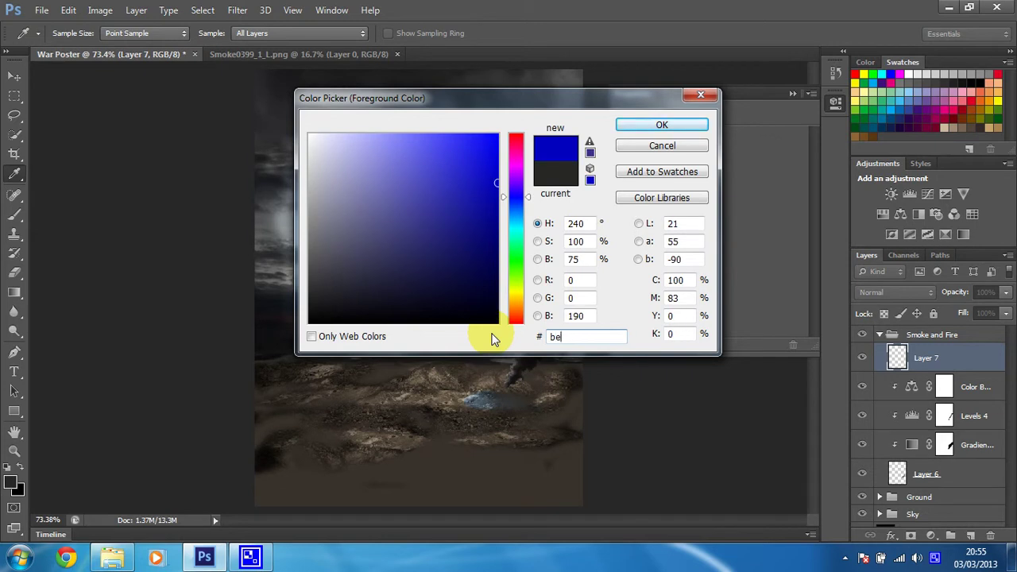
pyautogui.write('66')
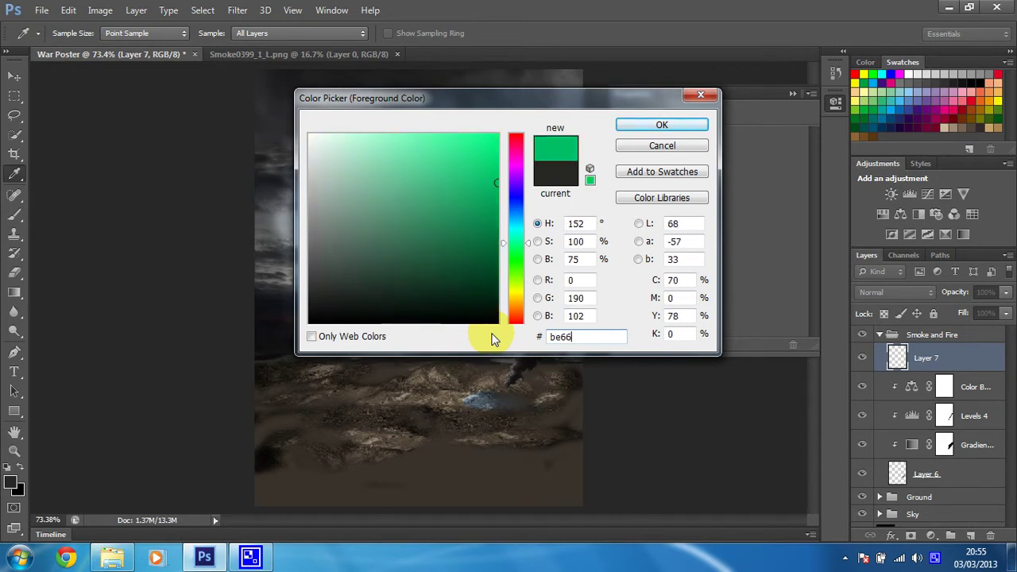
pyautogui.write('00')
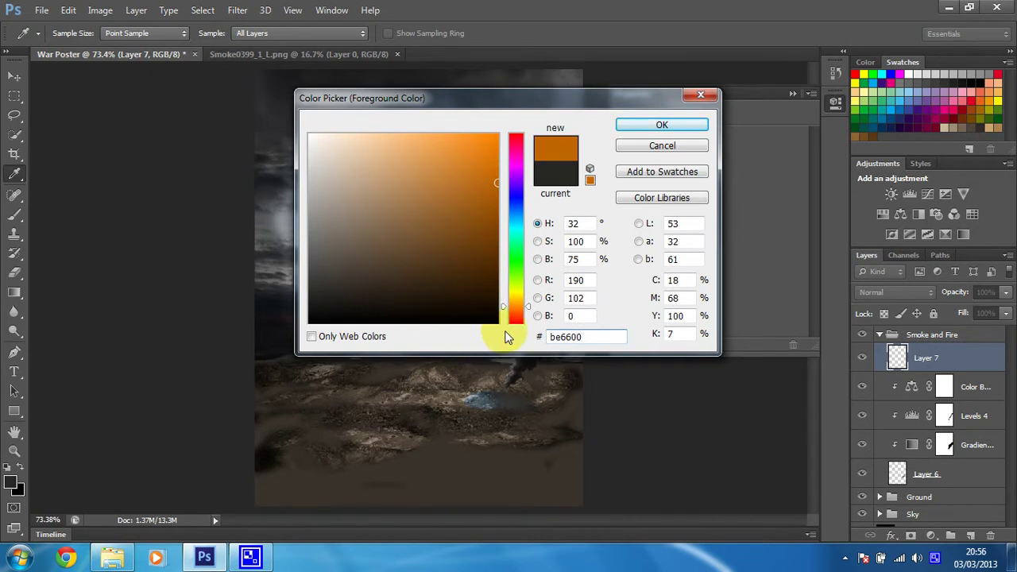
pyautogui.click(662, 124)
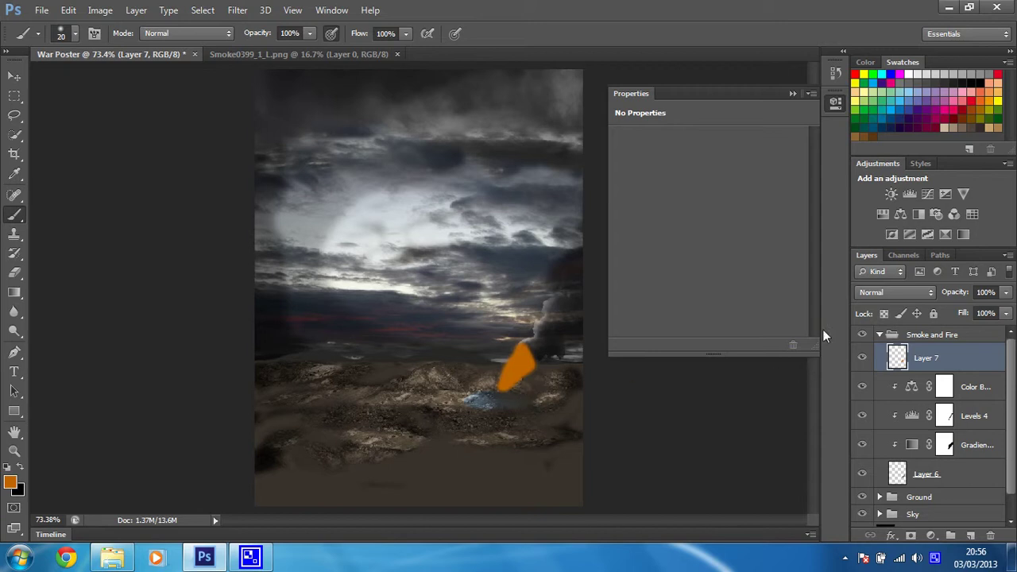
# Set Layer 7 to the Color blend mode at 20% opacity
pyautogui.click(866, 294)
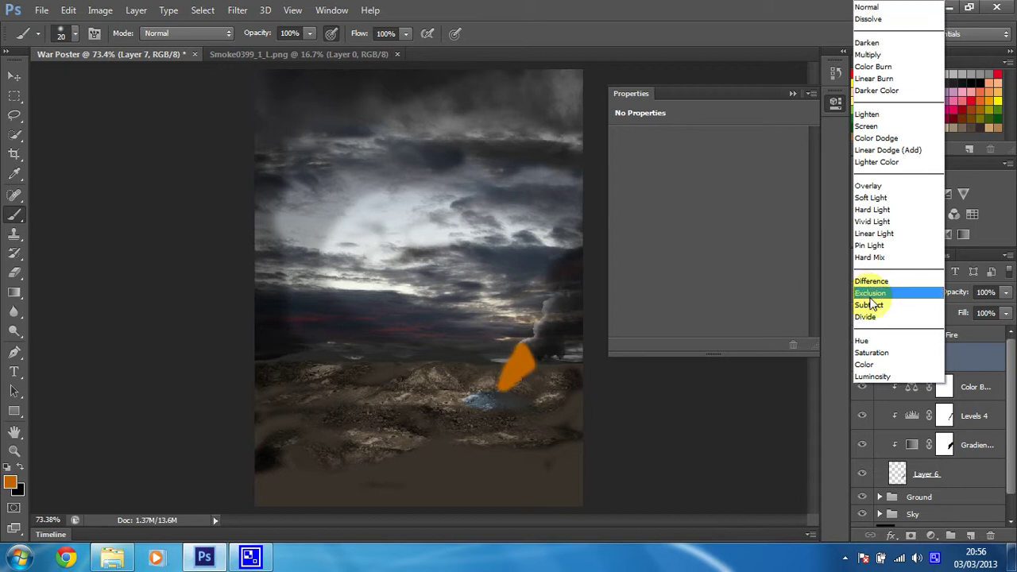
pyautogui.click(873, 363)
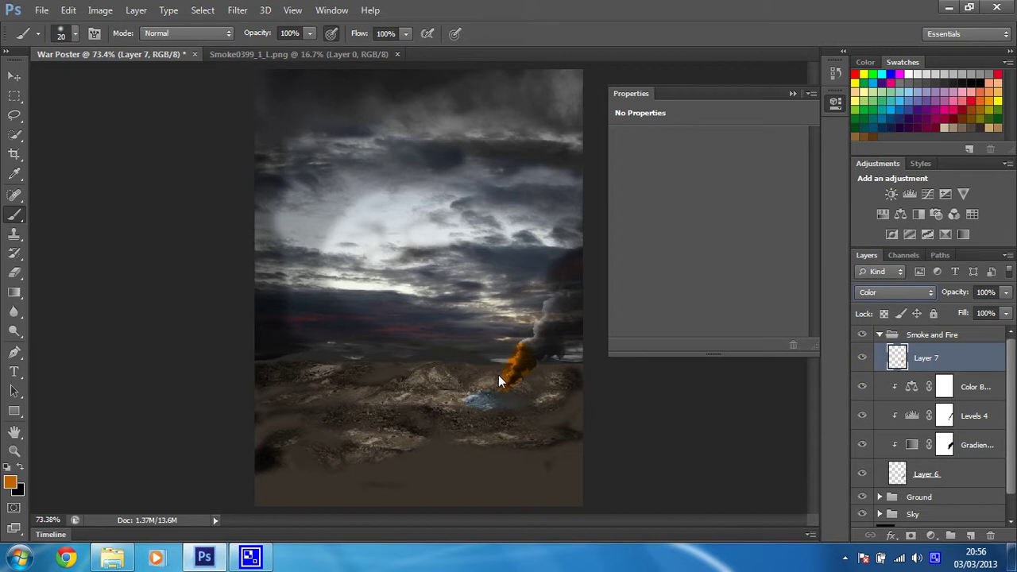
pyautogui.click(1005, 292)
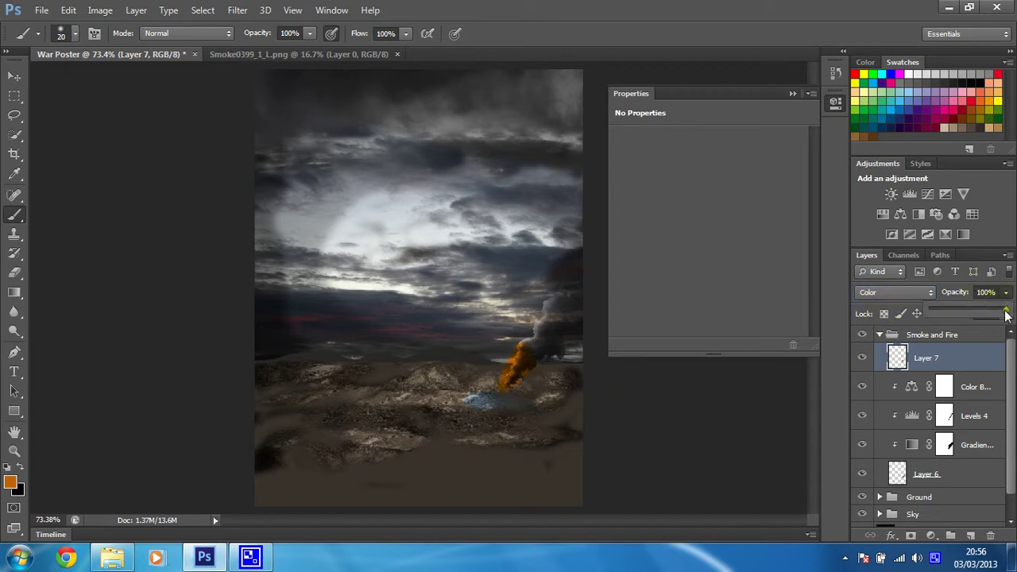
pyautogui.moveTo(1006, 311); pyautogui.dragTo(944, 317)
pyautogui.click(862, 360)
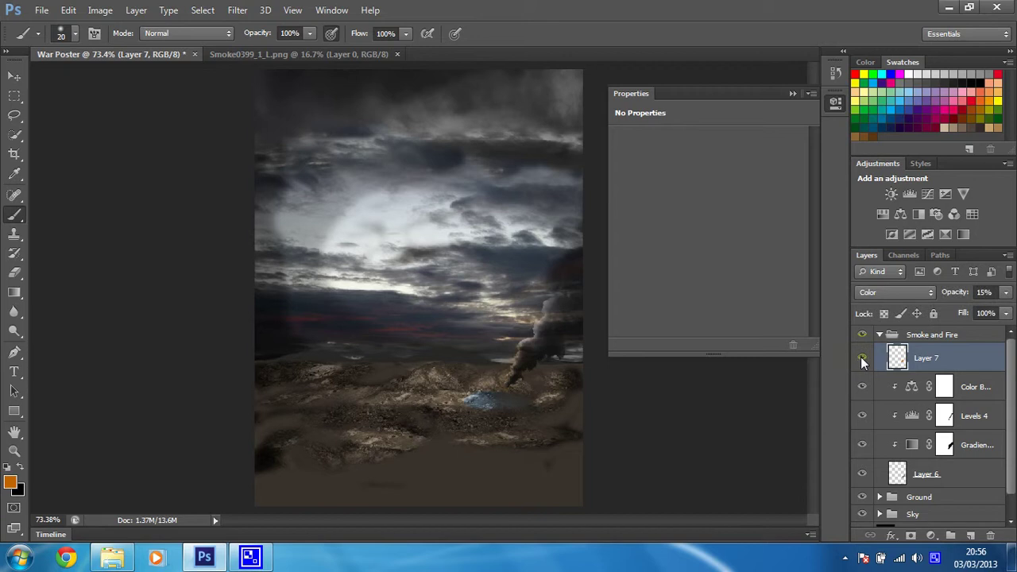
pyautogui.click(1005, 293)
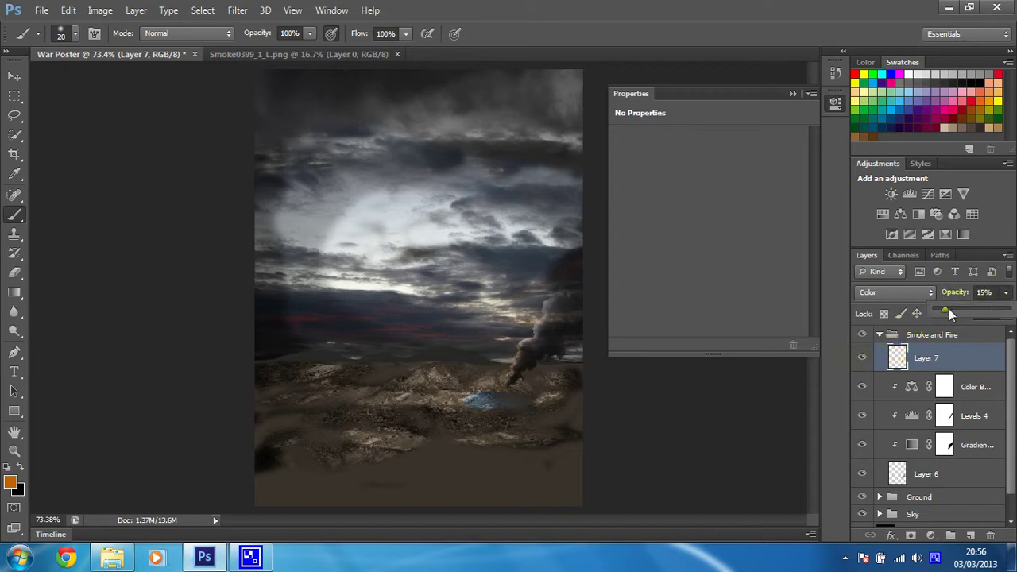
pyautogui.click(957, 292)
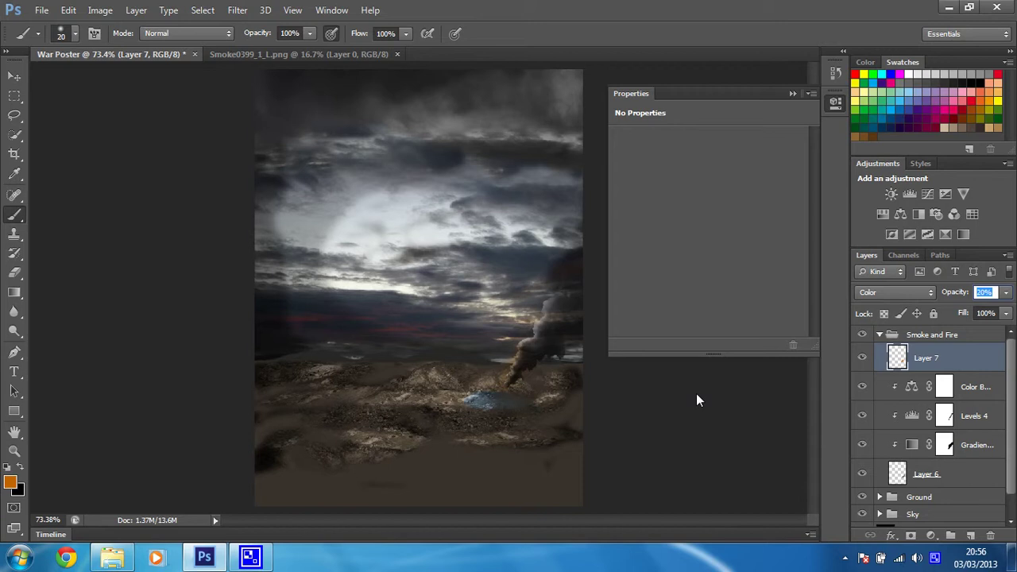
# Zoom in closely on the smoke base and set up a 7 px Eraser
pyautogui.click(15, 451)
pyautogui.moveTo(526, 369); pyautogui.dragTo(492, 337)
pyautogui.scroll(-5, 492, 338)
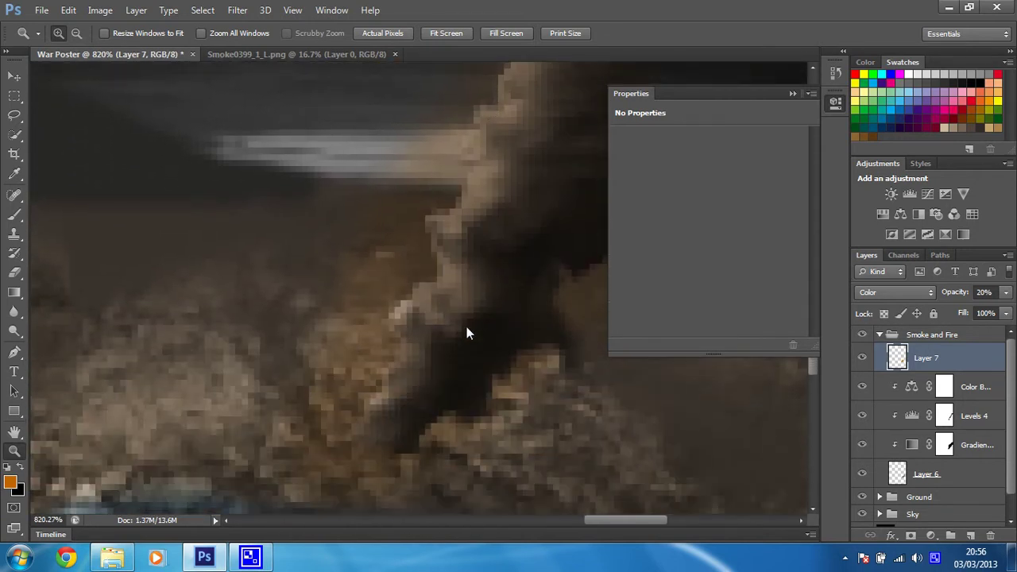
pyautogui.click(14, 272)
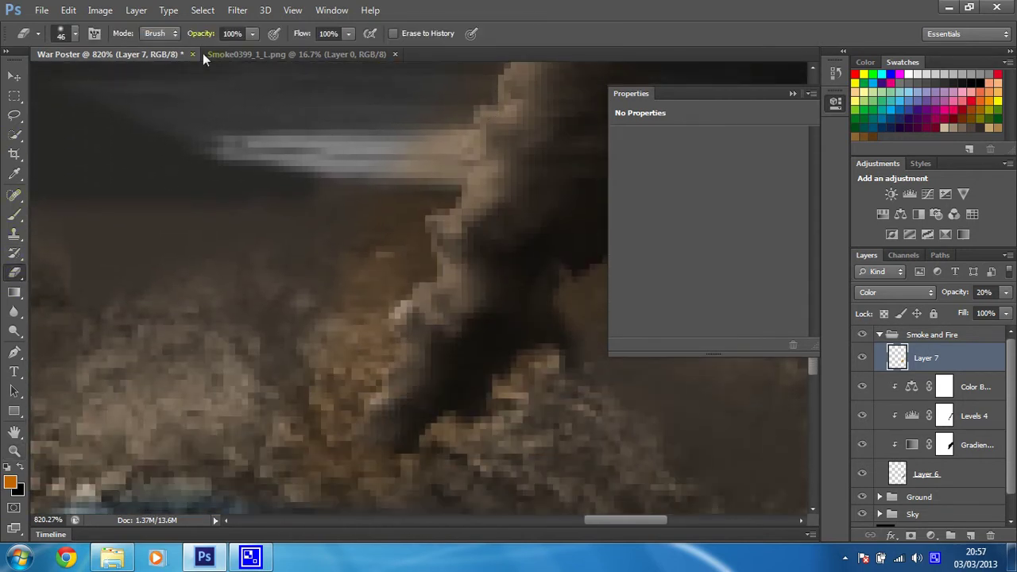
pyautogui.click(72, 35)
pyautogui.moveTo(26, 81); pyautogui.dragTo(30, 79)
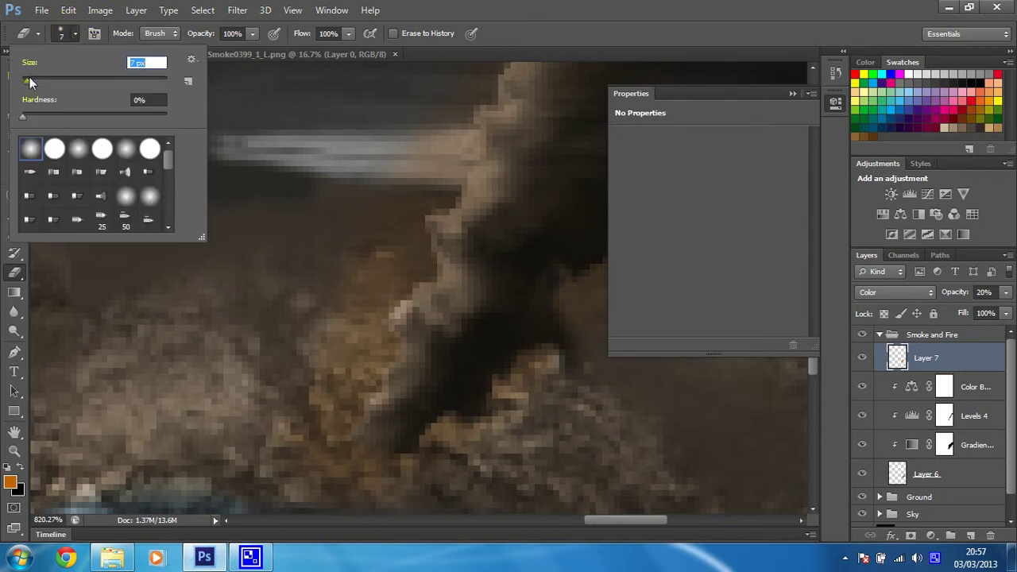
pyautogui.click(122, 34)
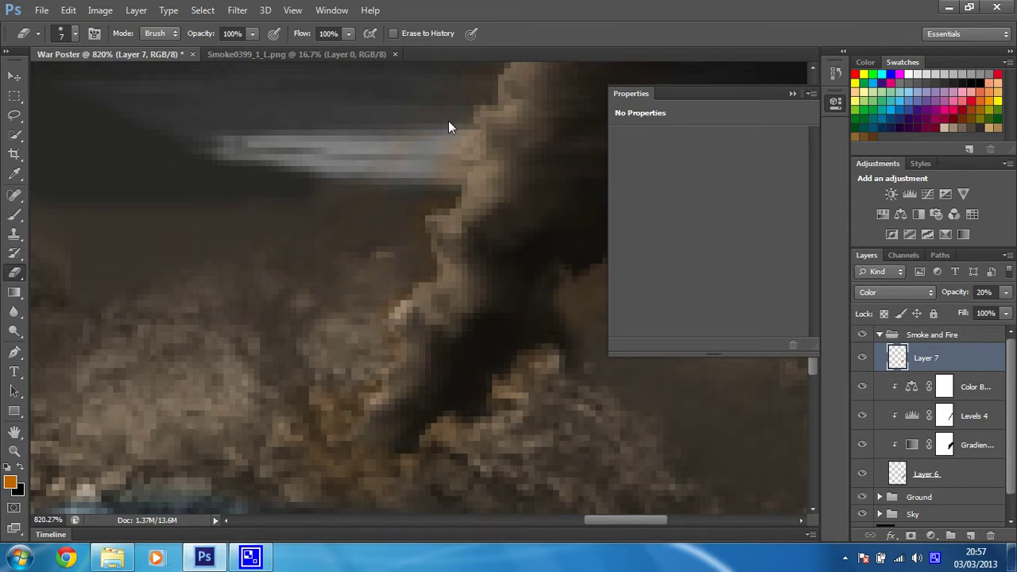
# Erase the brownish tint from the pale light streak and fit the whole poster in view
pyautogui.moveTo(448, 120); pyautogui.dragTo(432, 198)
pyautogui.moveTo(610, 520); pyautogui.dragTo(645, 520)
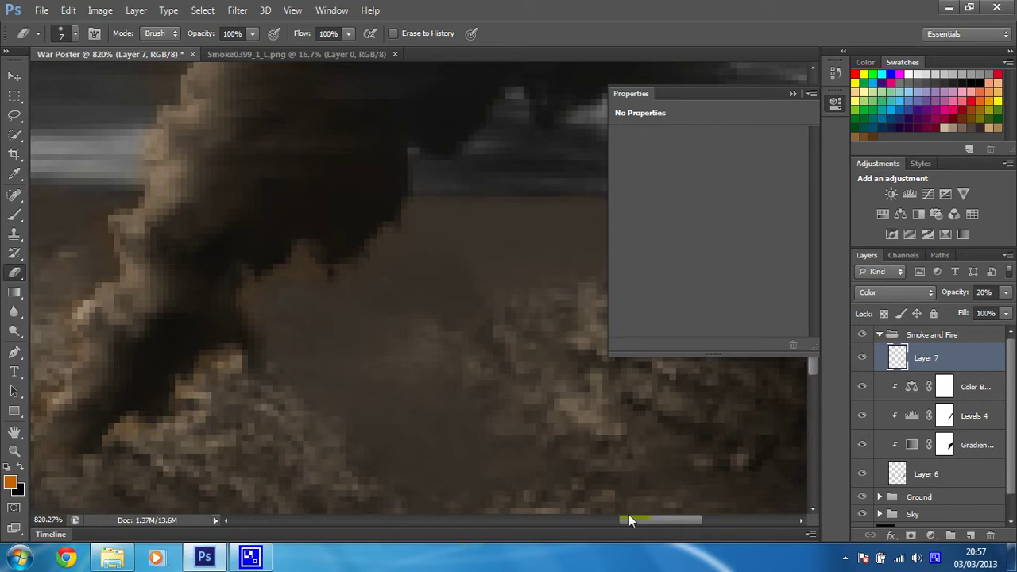
pyautogui.moveTo(628, 520)
pyautogui.mouseDown()
pyautogui.moveTo(571, 519)
pyautogui.moveTo(612, 518)
pyautogui.mouseUp()
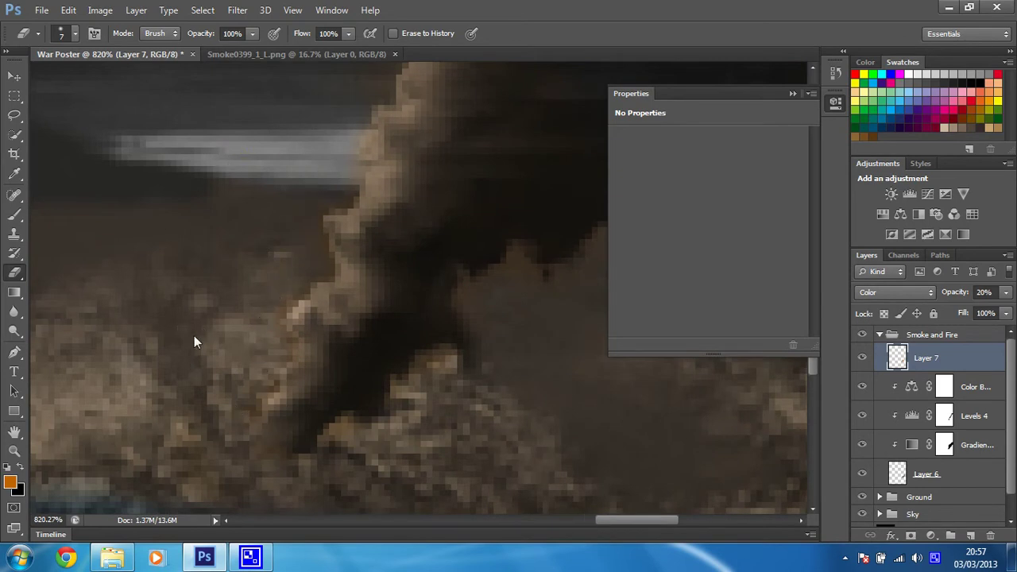
pyautogui.hotkey('ctrl', '0')
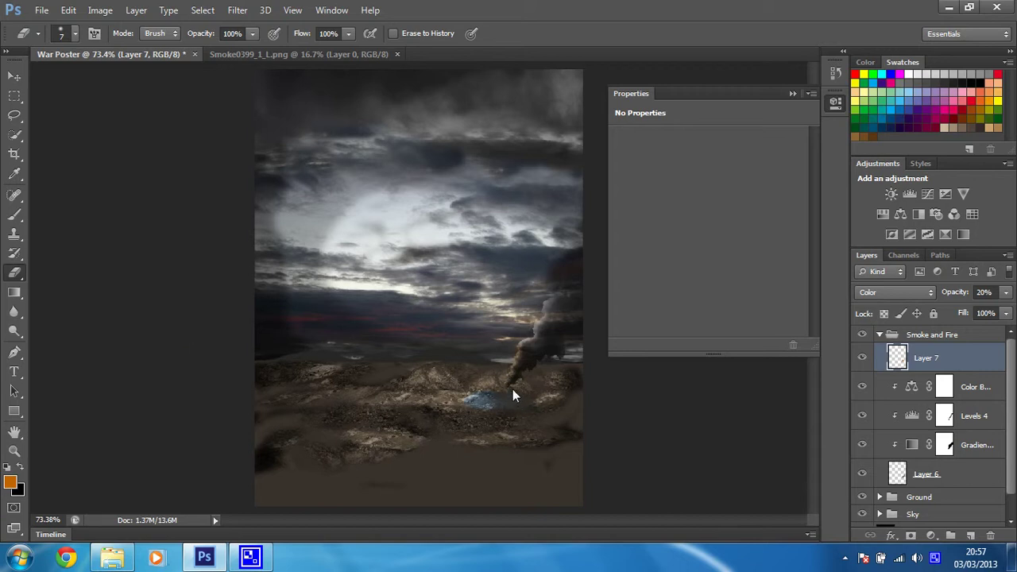
# Open Flames0019_43_L from the Battlefield folder, discarding its embedded colour profile
pyautogui.click(41, 9)
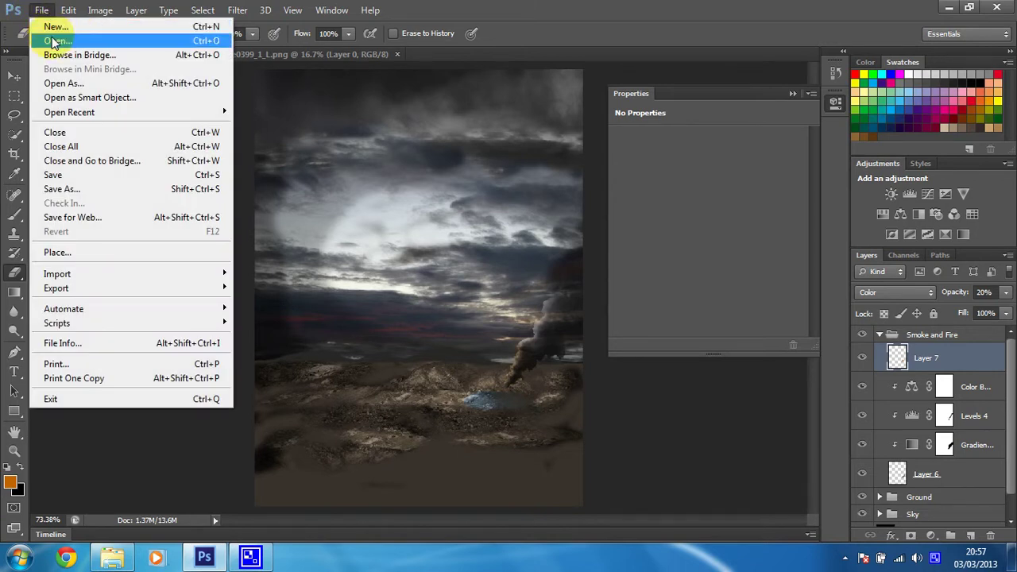
pyautogui.click(54, 41)
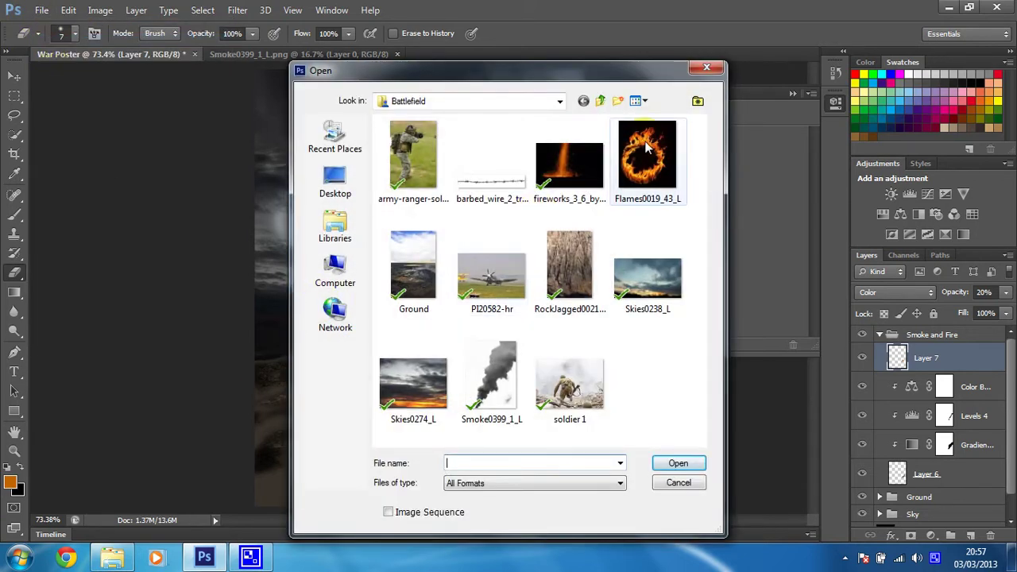
pyautogui.click(647, 147)
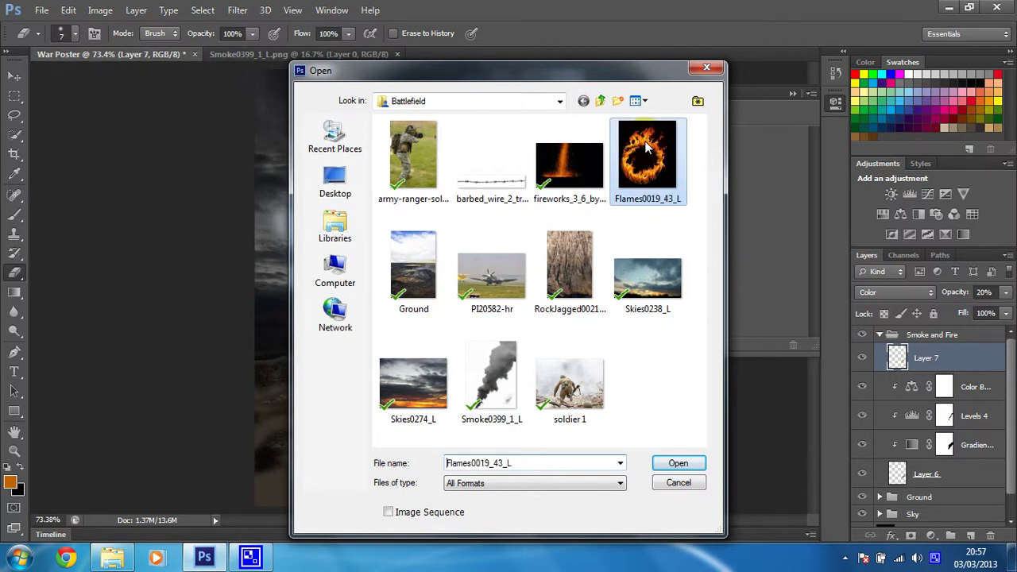
pyautogui.doubleClick(646, 147)
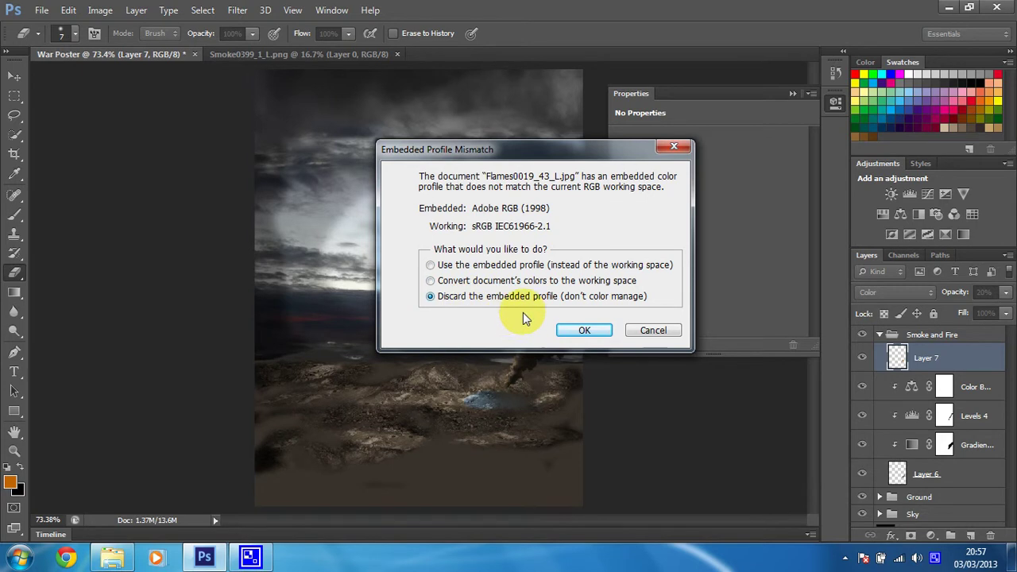
pyautogui.click(577, 330)
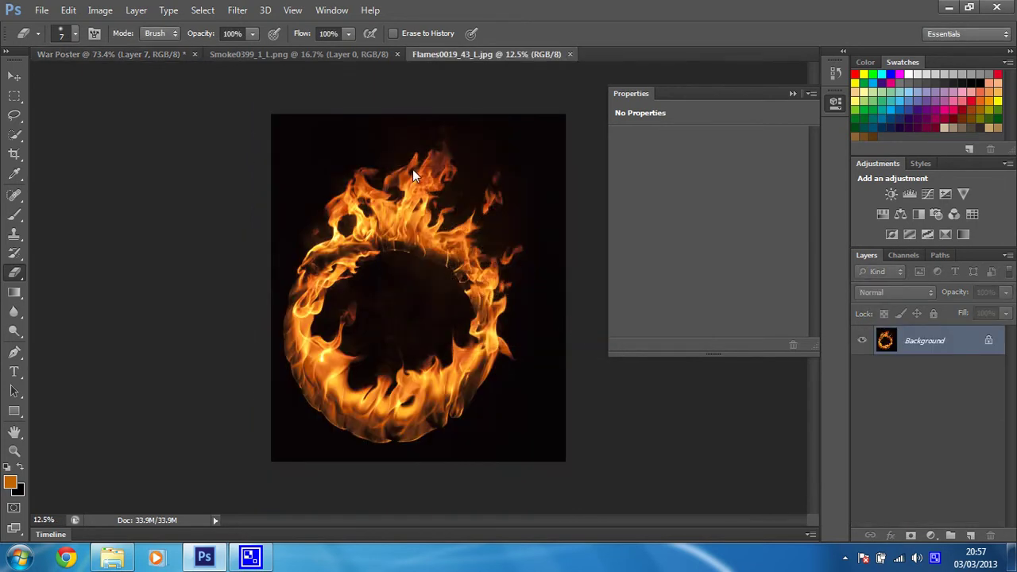
pyautogui.click(14, 115)
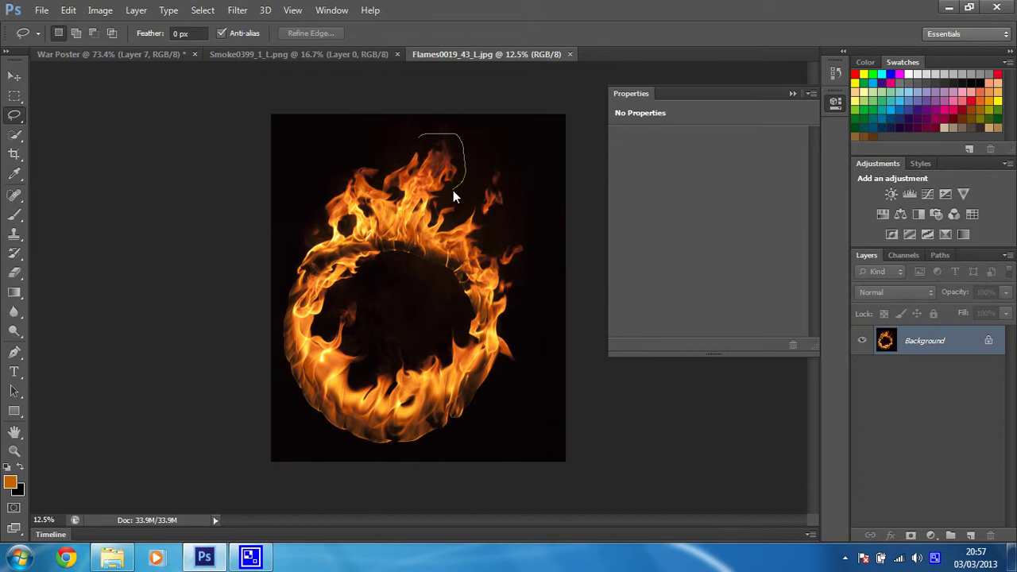
# Lasso the tall flame tongue above the fire ring and copy it to Layer 1
pyautogui.moveTo(441, 207); pyautogui.dragTo(419, 213)
pyautogui.moveTo(386, 170); pyautogui.dragTo(434, 140)
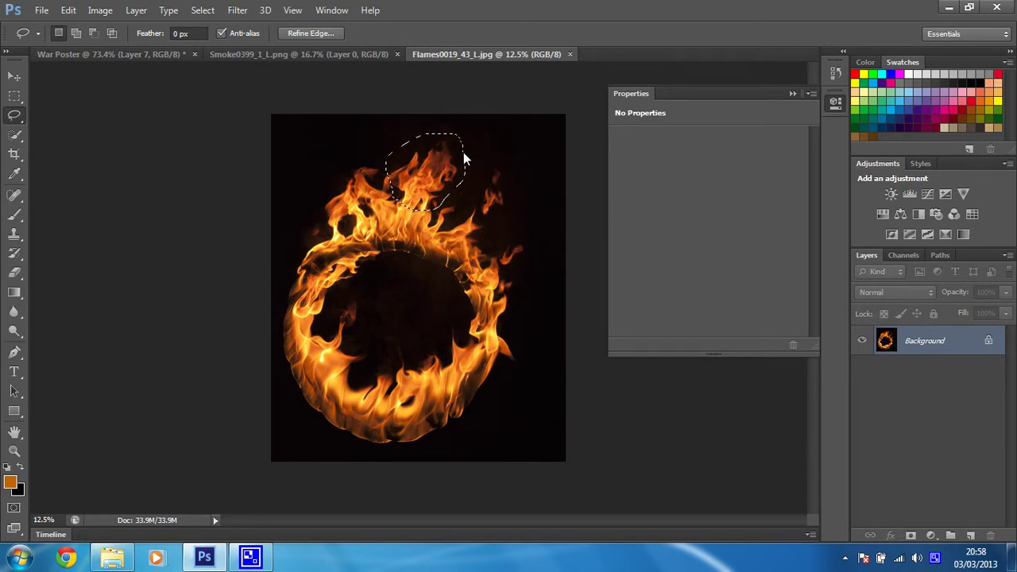
pyautogui.hotkey('ctrl', 'j')
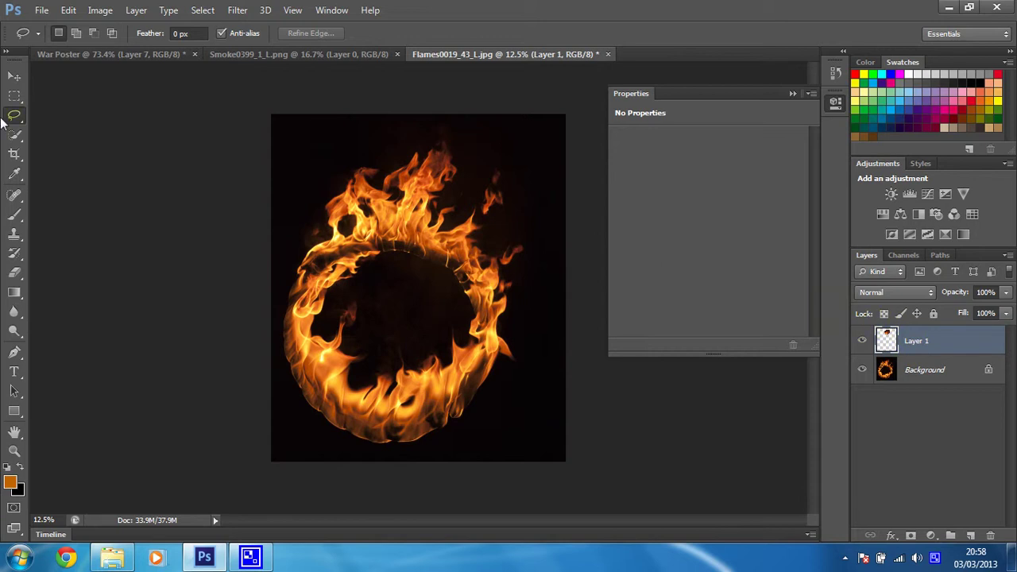
# Move the copied flame into the War Poster as Layer 8, lower-left, in Screen mode
pyautogui.press('v')
pyautogui.moveTo(349, 185)
pyautogui.mouseDown()
pyautogui.moveTo(291, 201)
pyautogui.moveTo(130, 85)
pyautogui.moveTo(110, 54)
pyautogui.moveTo(316, 373)
pyautogui.mouseUp()
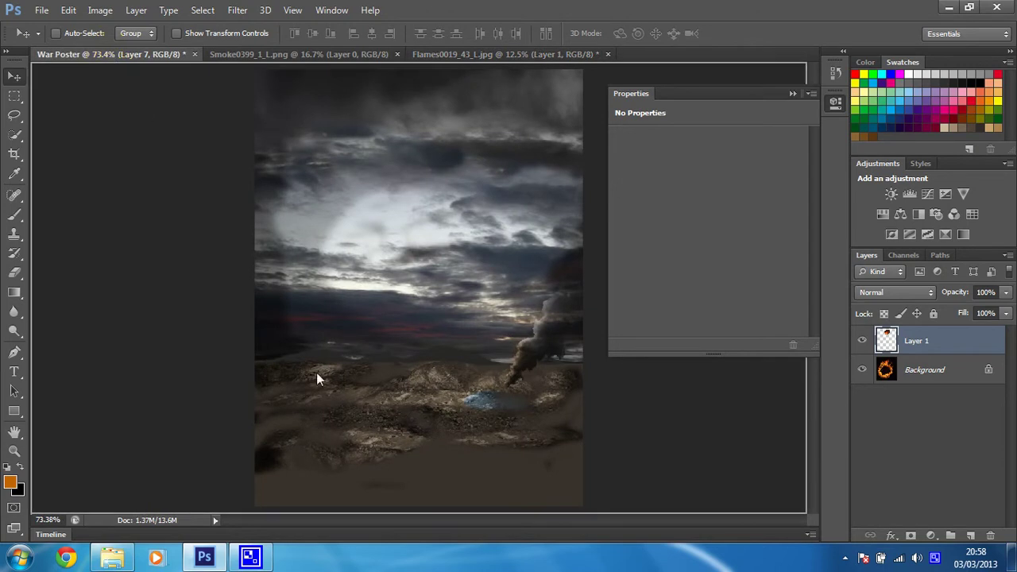
pyautogui.moveTo(445, 385); pyautogui.dragTo(496, 385)
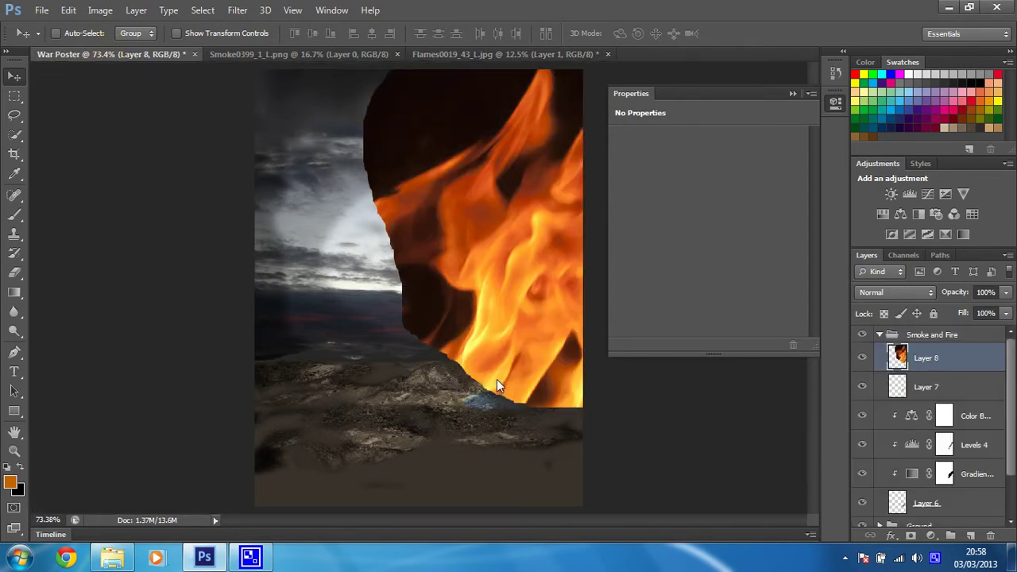
pyautogui.moveTo(538, 196); pyautogui.dragTo(354, 294)
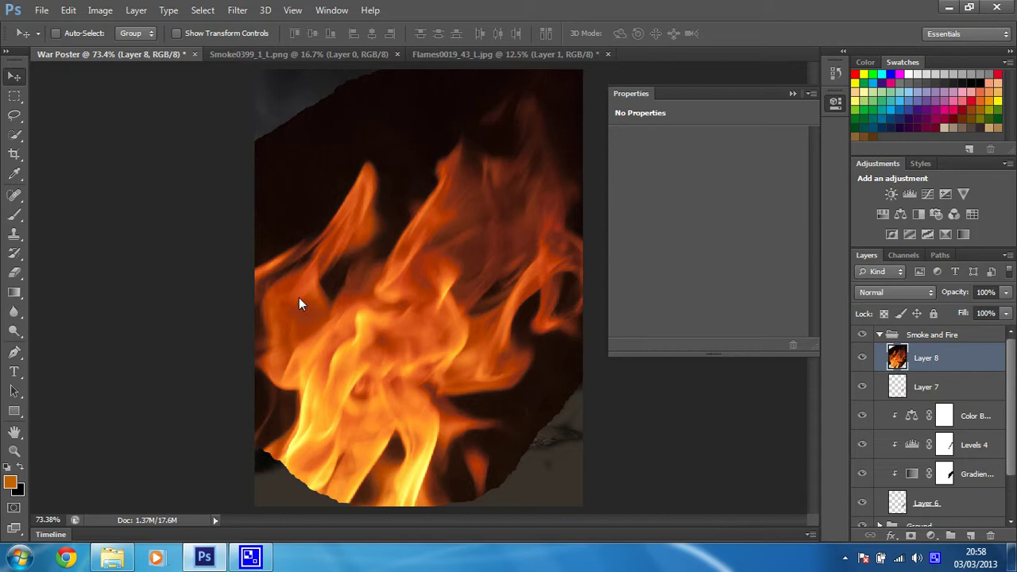
pyautogui.click(870, 294)
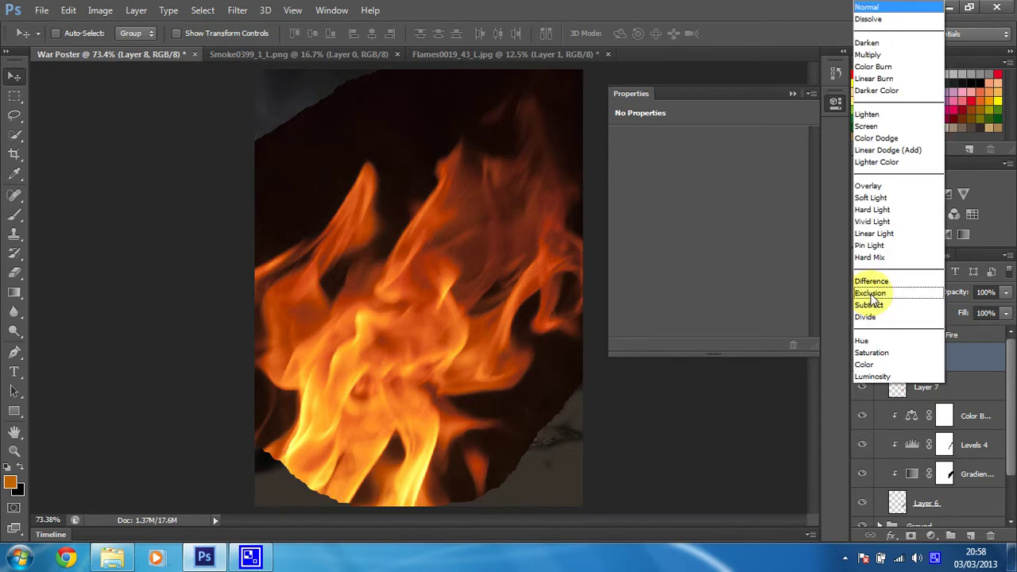
pyautogui.click(876, 127)
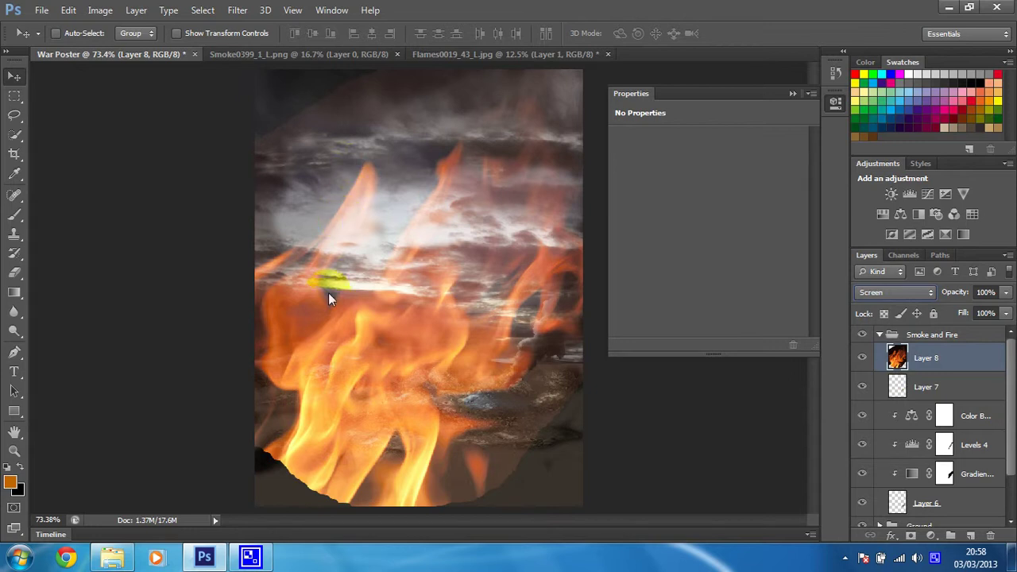
# Scale the flame to about 12% and place it at the smoke plume's base
pyautogui.hotkey('ctrl', 't')
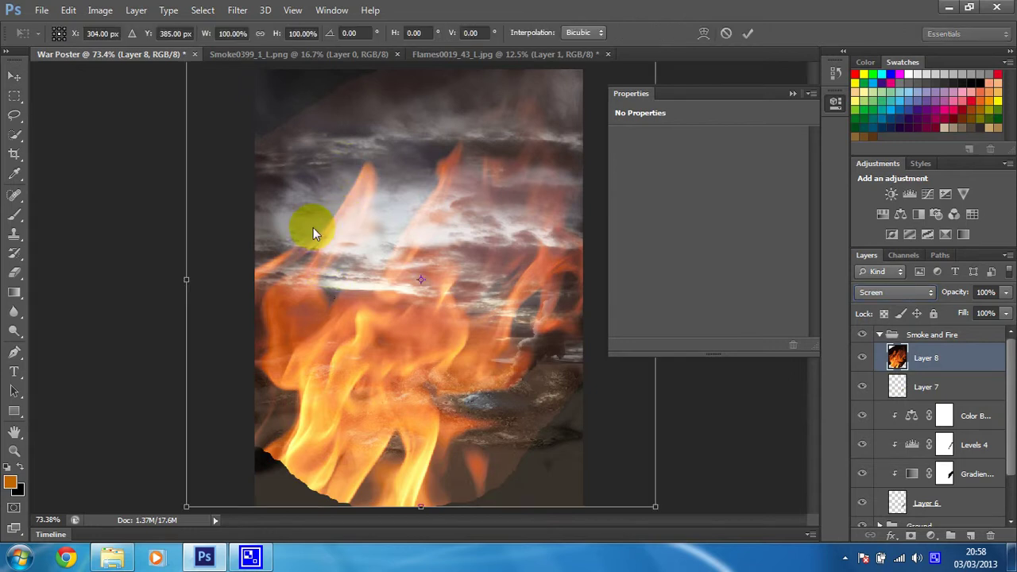
pyautogui.moveTo(332, 248); pyautogui.dragTo(366, 299)
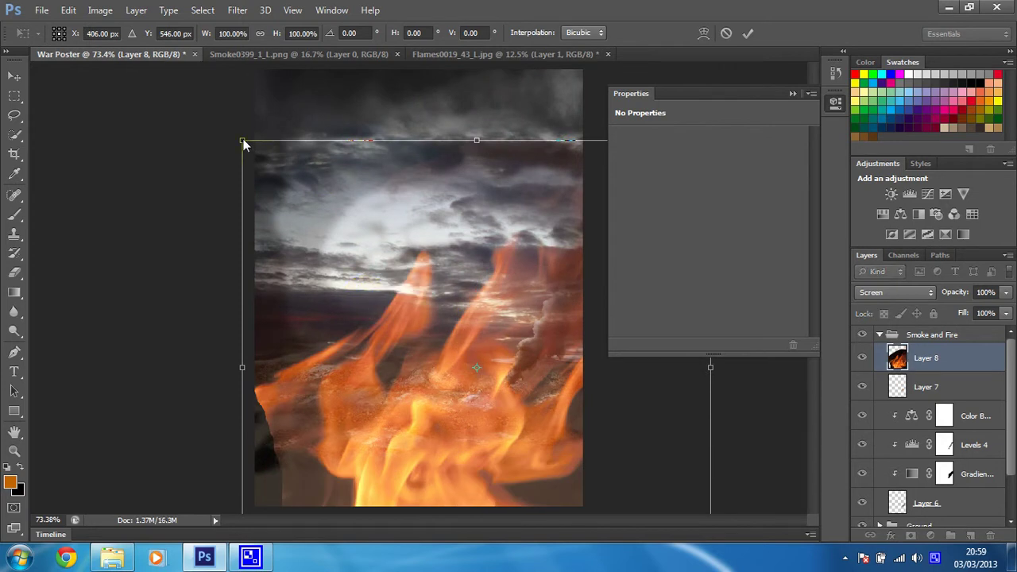
pyautogui.moveTo(243, 139); pyautogui.dragTo(382, 252)
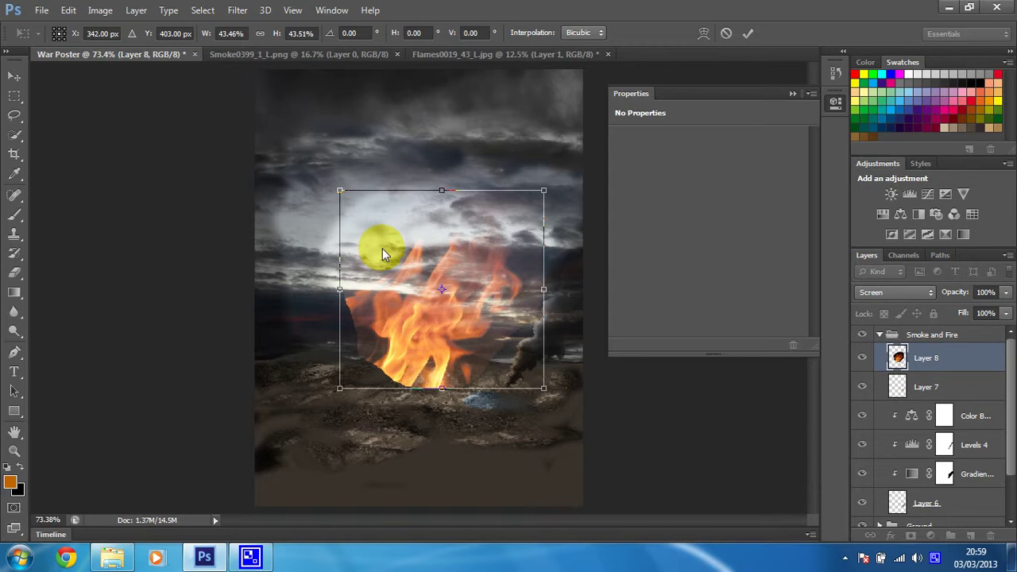
pyautogui.moveTo(340, 191); pyautogui.dragTo(487, 335)
pyautogui.moveTo(515, 386)
pyautogui.mouseDown()
pyautogui.moveTo(504, 382)
pyautogui.moveTo(455, 417)
pyautogui.moveTo(454, 461)
pyautogui.moveTo(500, 377)
pyautogui.moveTo(509, 390)
pyautogui.mouseUp()
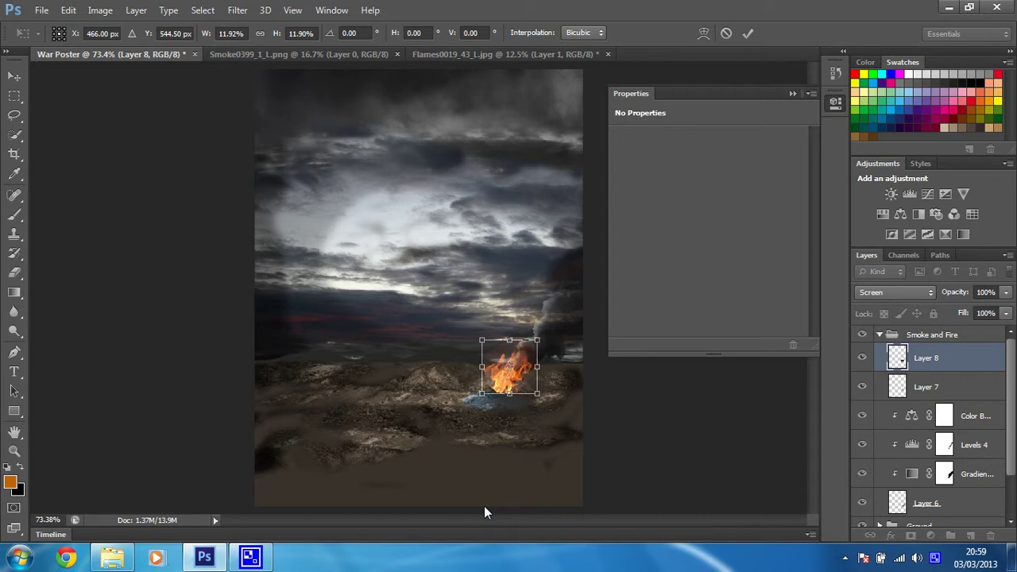
# Warp the small flame into a taller, curving tongue leaning up toward the smoke
pyautogui.rightClick(504, 383)
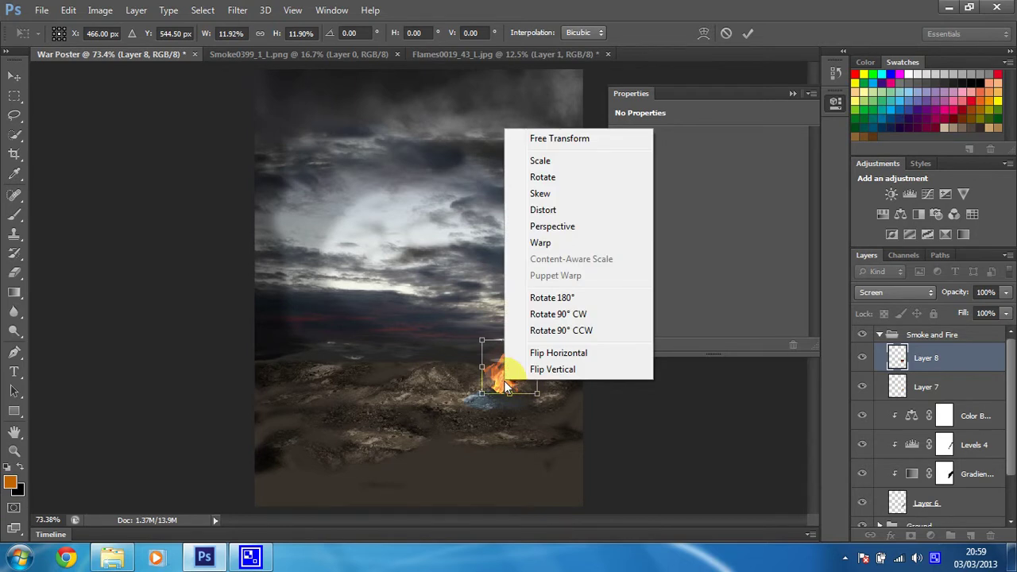
pyautogui.click(537, 243)
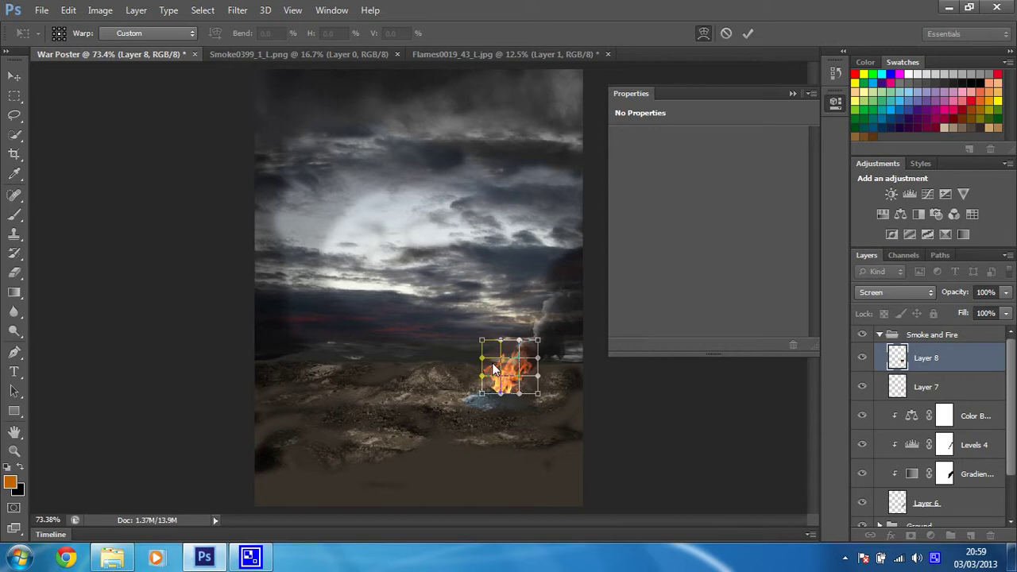
pyautogui.moveTo(518, 342); pyautogui.dragTo(520, 379)
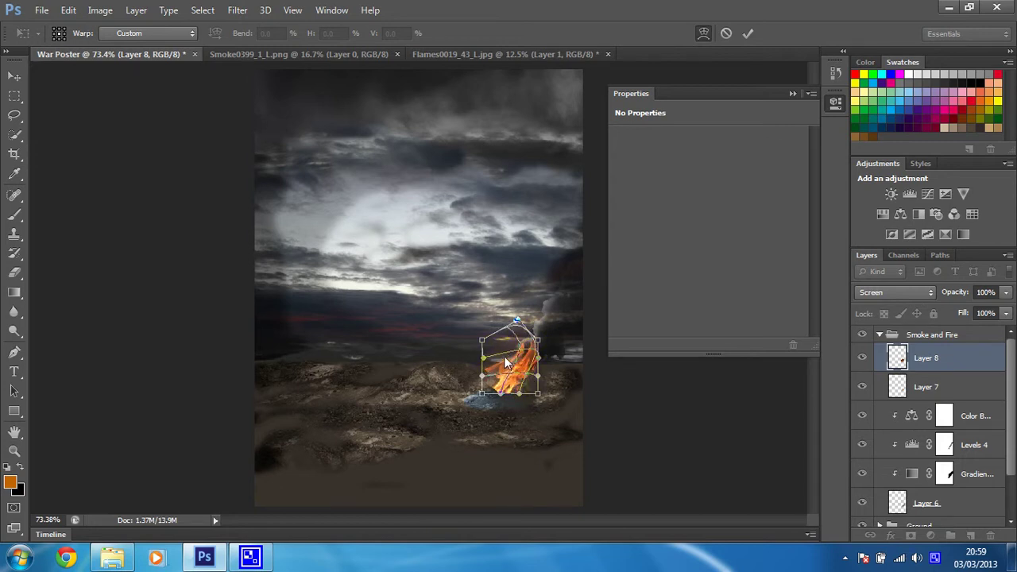
pyautogui.moveTo(507, 354); pyautogui.dragTo(484, 348)
pyautogui.click(538, 359)
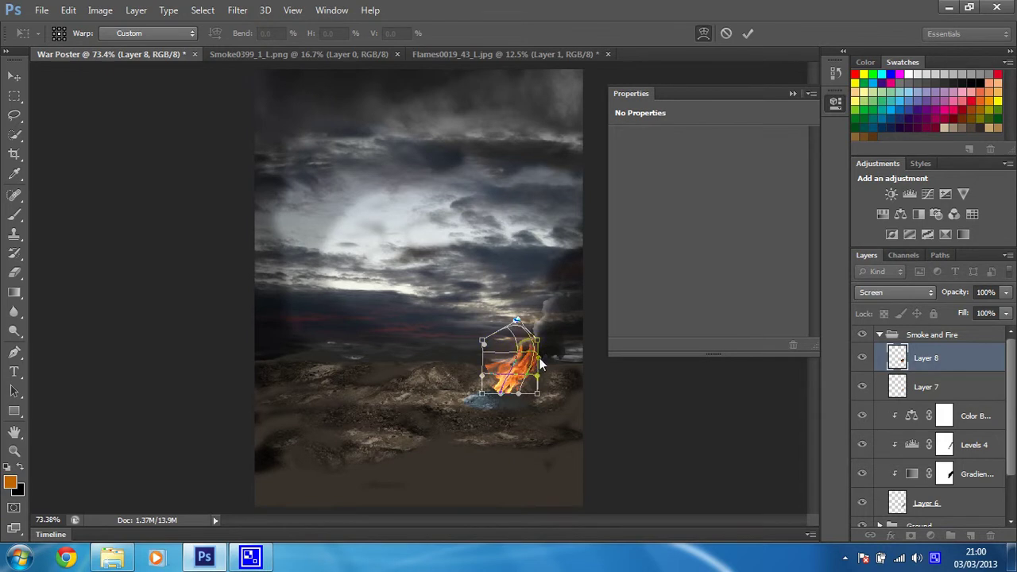
pyautogui.moveTo(538, 363); pyautogui.dragTo(536, 370)
pyautogui.moveTo(526, 374); pyautogui.dragTo(487, 392)
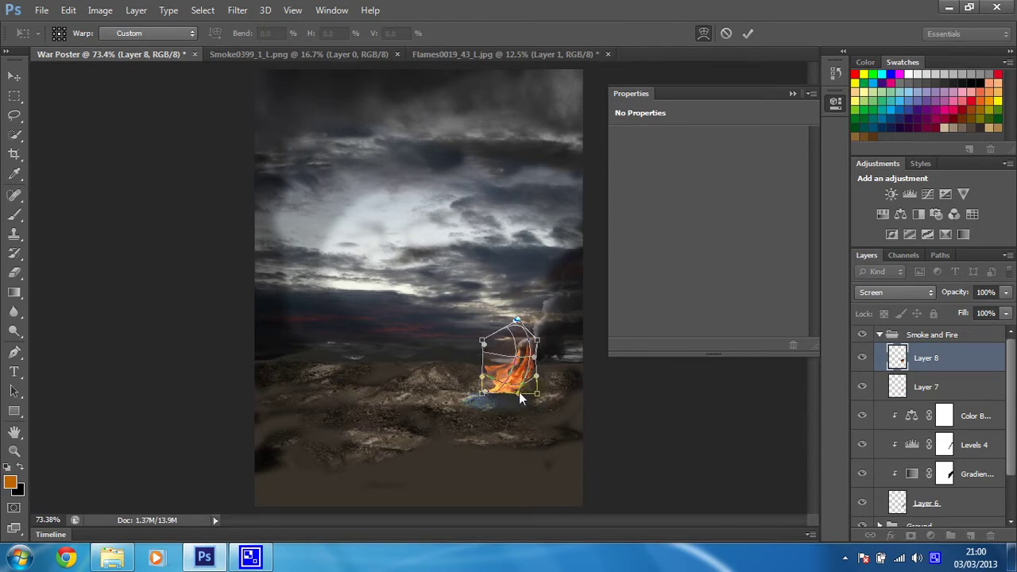
pyautogui.moveTo(525, 347); pyautogui.dragTo(515, 352)
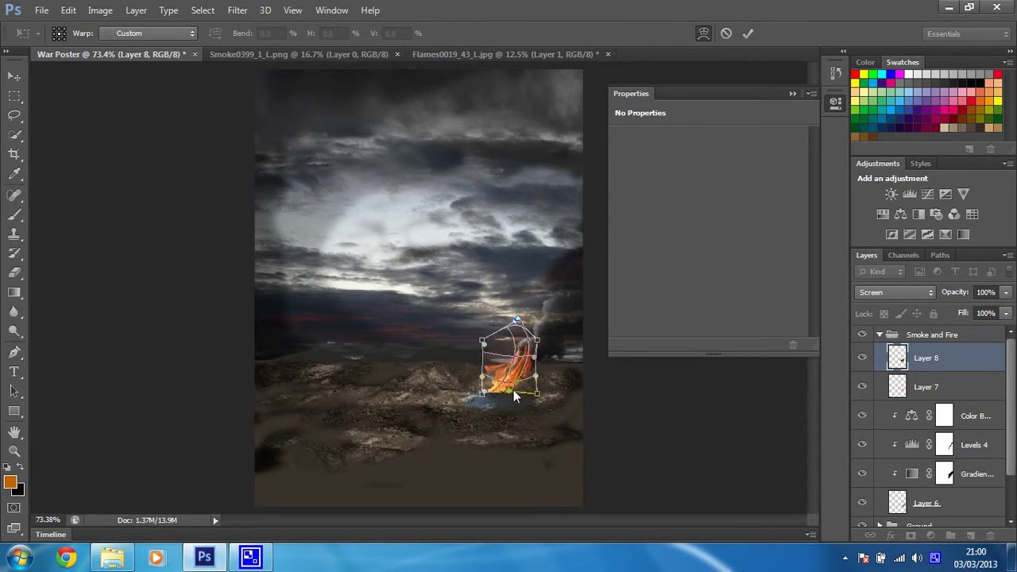
pyautogui.moveTo(514, 389); pyautogui.dragTo(511, 394)
pyautogui.moveTo(511, 325); pyautogui.dragTo(487, 378)
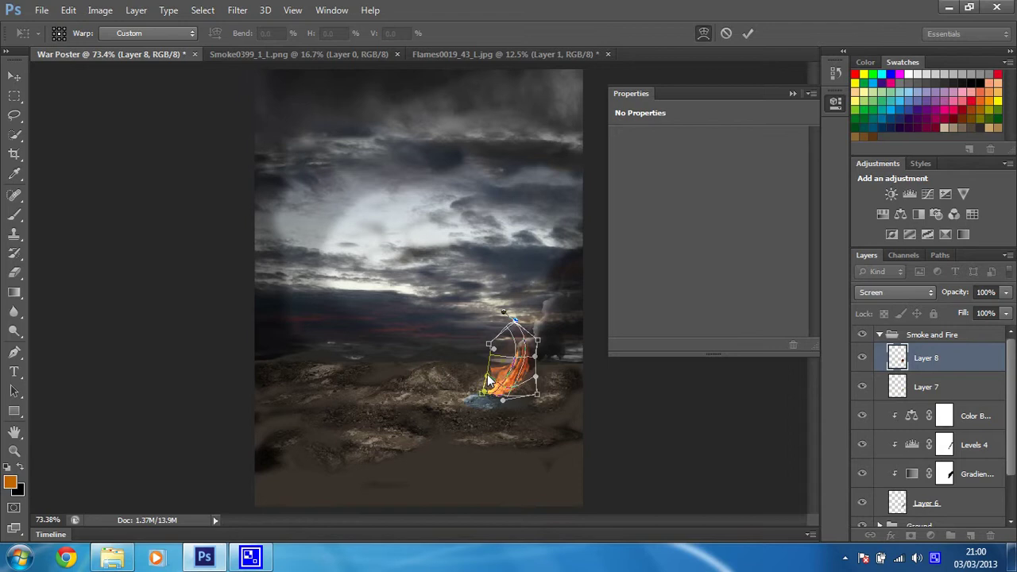
# Commit the warp and trim the flame's stray edges with a soft 14 px eraser
pyautogui.press('Return')
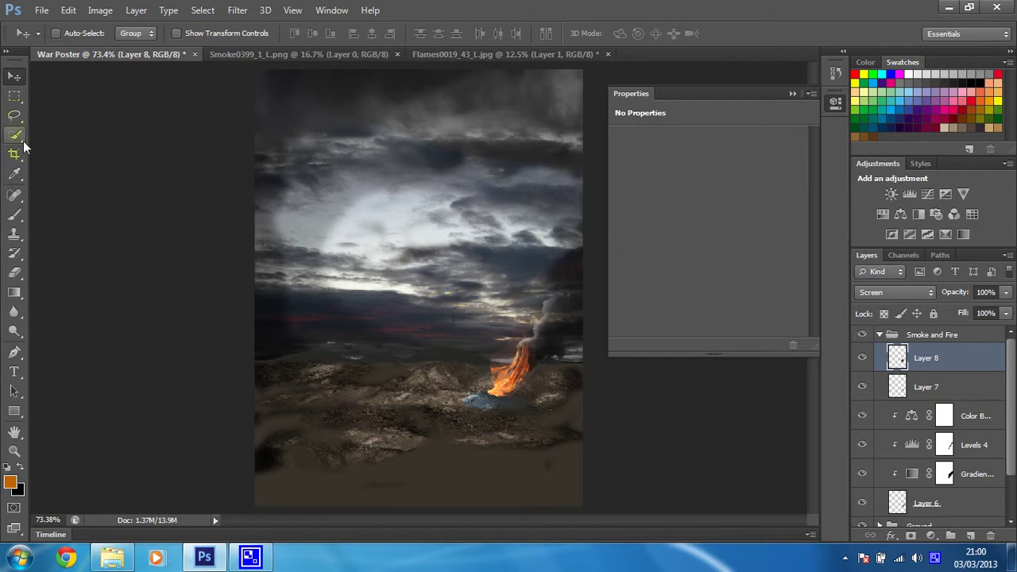
pyautogui.click(16, 275)
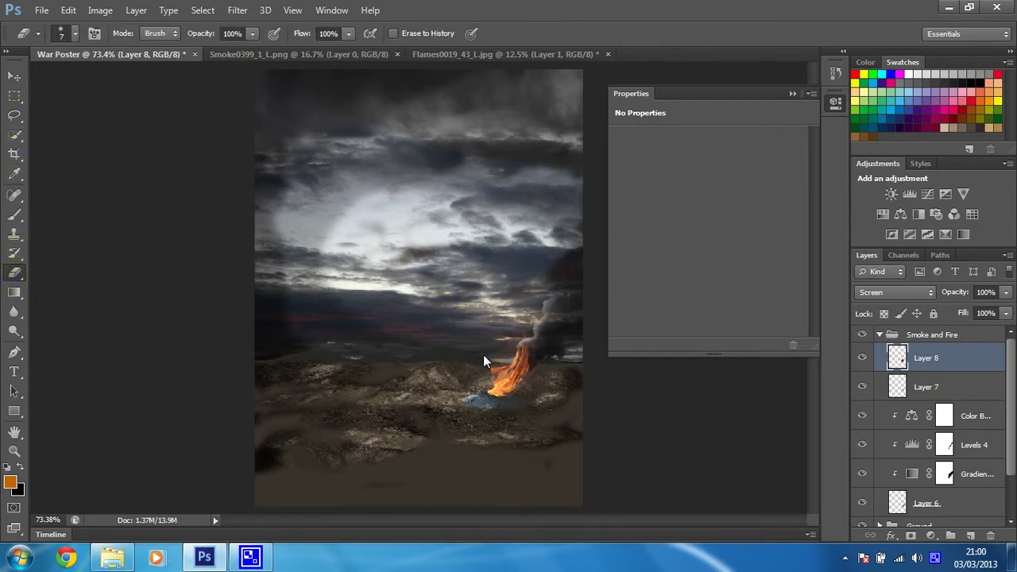
pyautogui.click(75, 33)
pyautogui.click(31, 80)
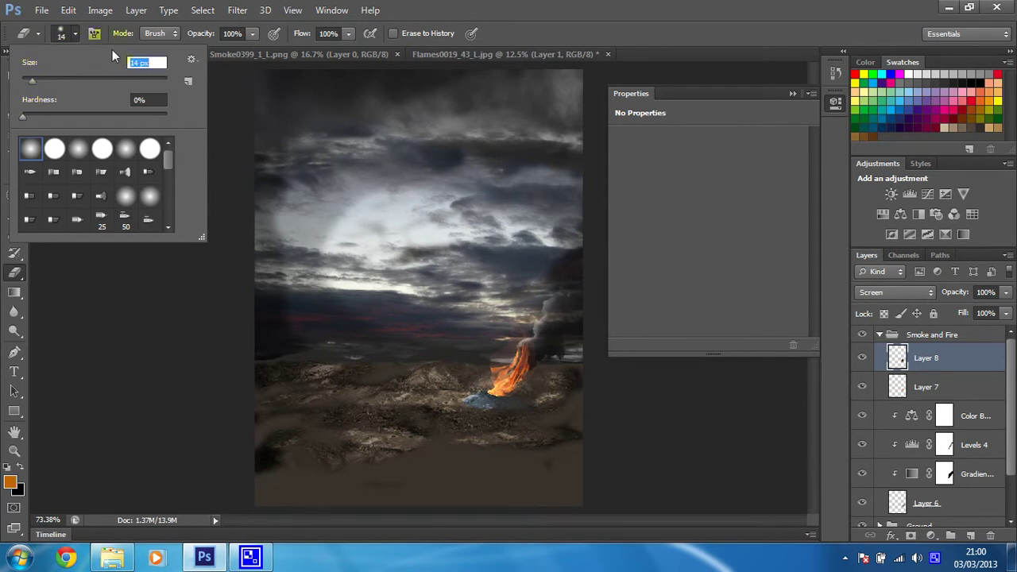
pyautogui.press('Return')
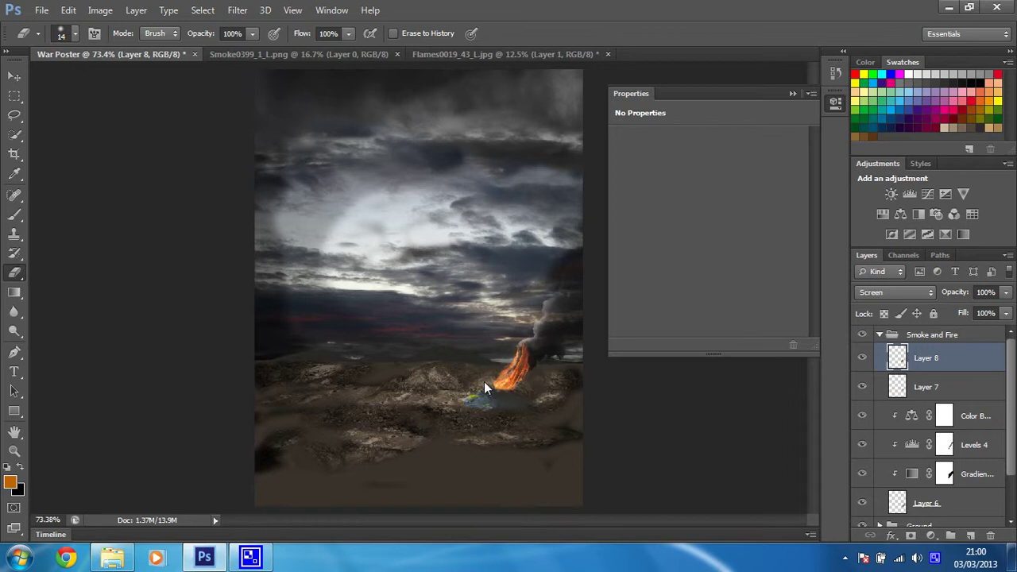
pyautogui.moveTo(487, 388)
pyautogui.mouseDown()
pyautogui.moveTo(554, 358)
pyautogui.moveTo(529, 344)
pyautogui.moveTo(530, 359)
pyautogui.mouseUp()
# Scale the Layer 8 flame down to about 81% × 87.5% at the base of the smoke
pyautogui.hotkey('ctrl', 't')
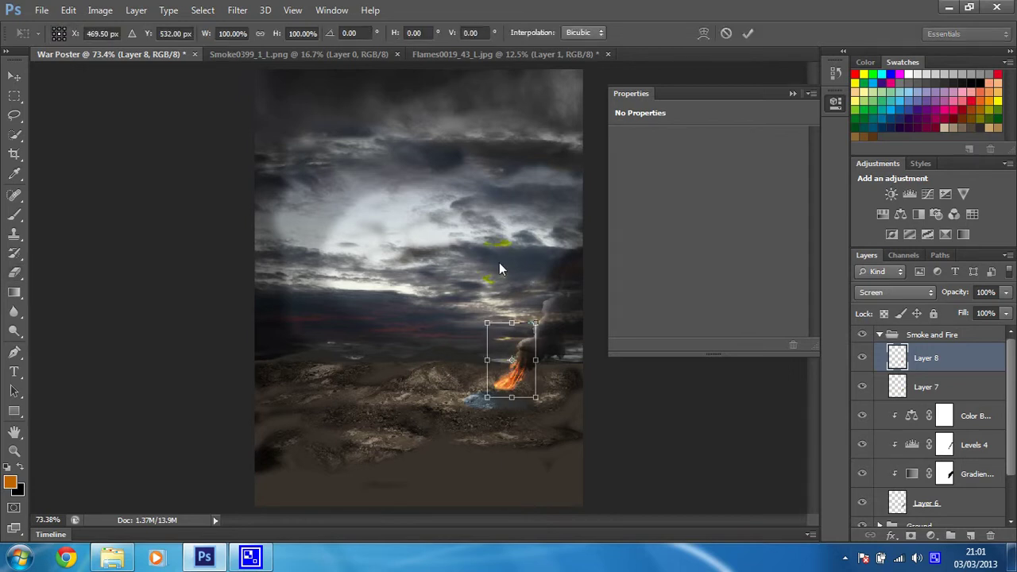
pyautogui.moveTo(535, 322); pyautogui.dragTo(518, 343)
pyautogui.press('Return')
pyautogui.press('e')
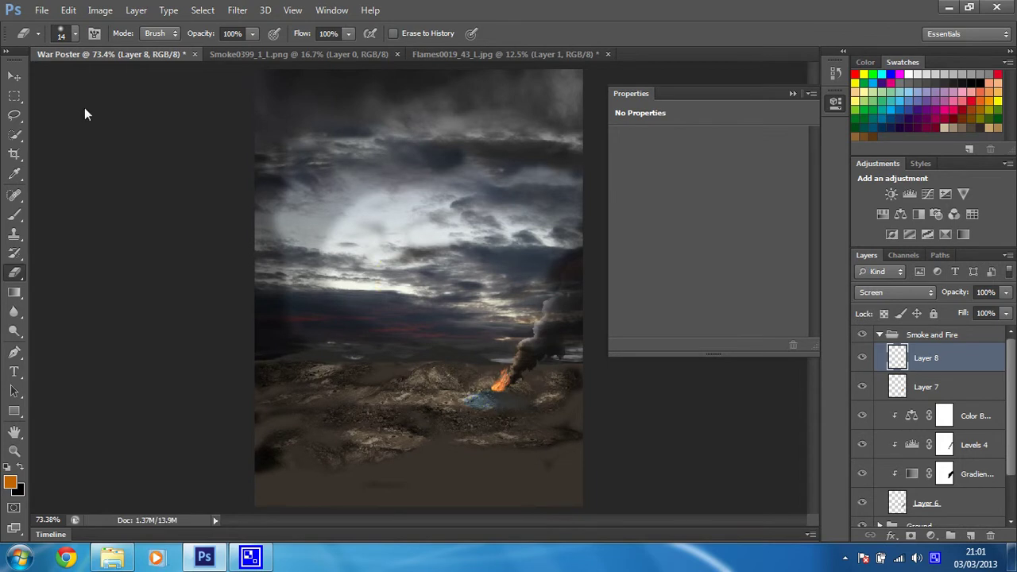
pyautogui.click(12, 78)
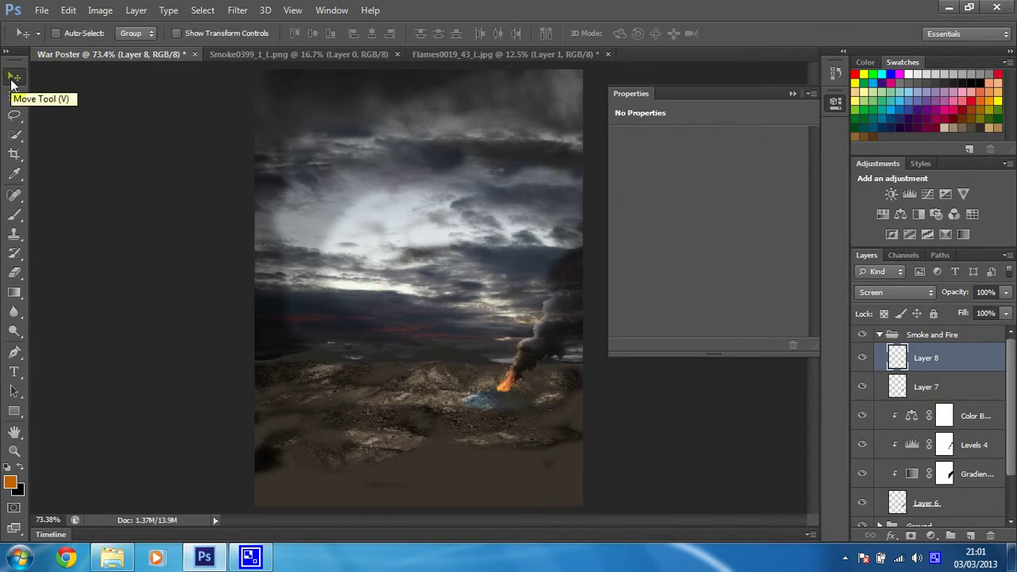